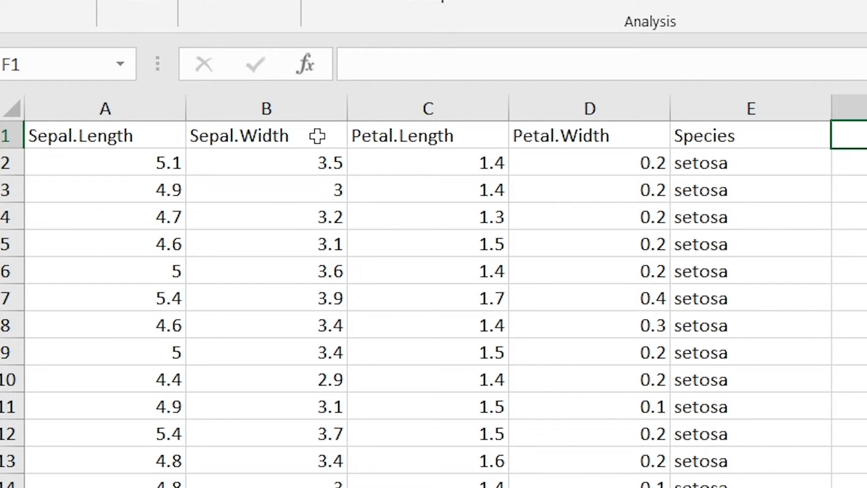
Examine the iris data's column headers from Sepal.Length through Species
left_click(172, 133)
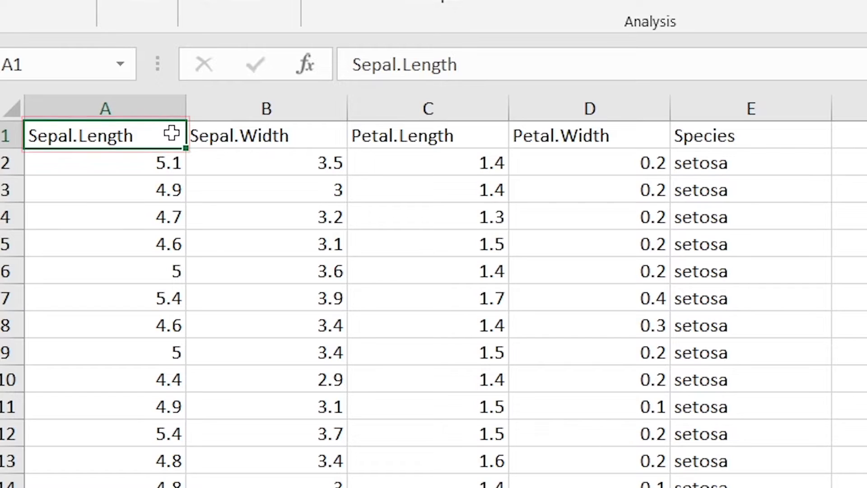
left_click(223, 135)
left_click(395, 133)
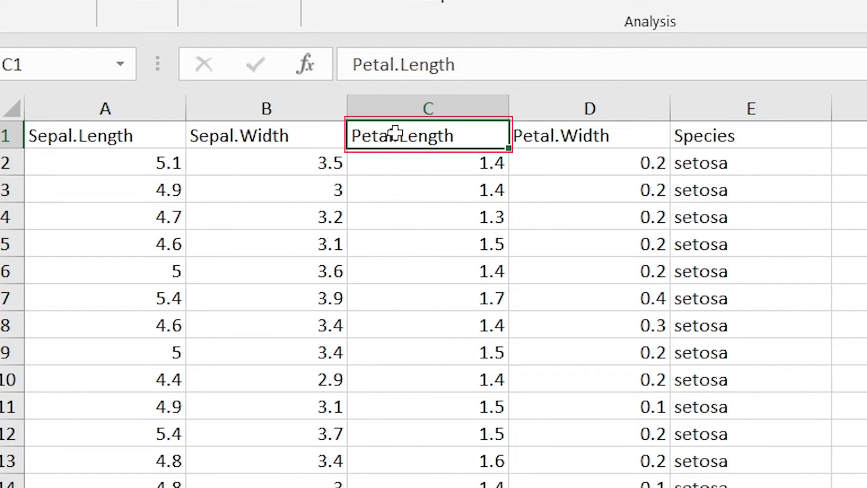
left_click(554, 137)
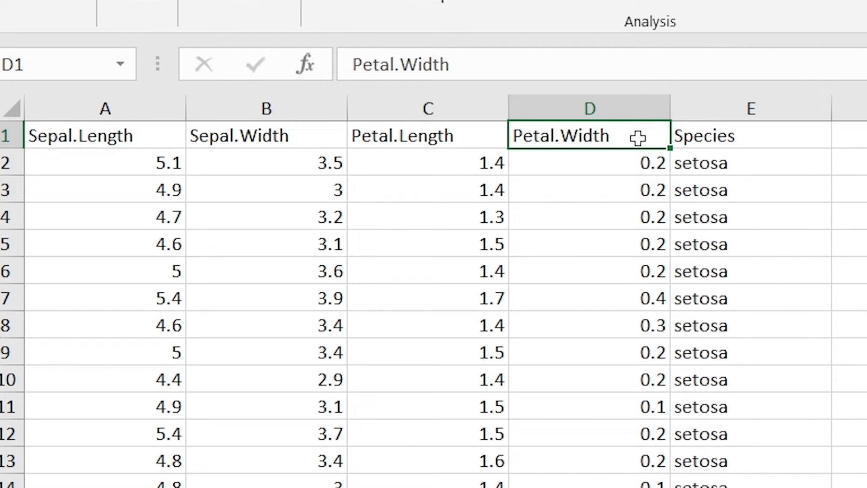
left_click(687, 137)
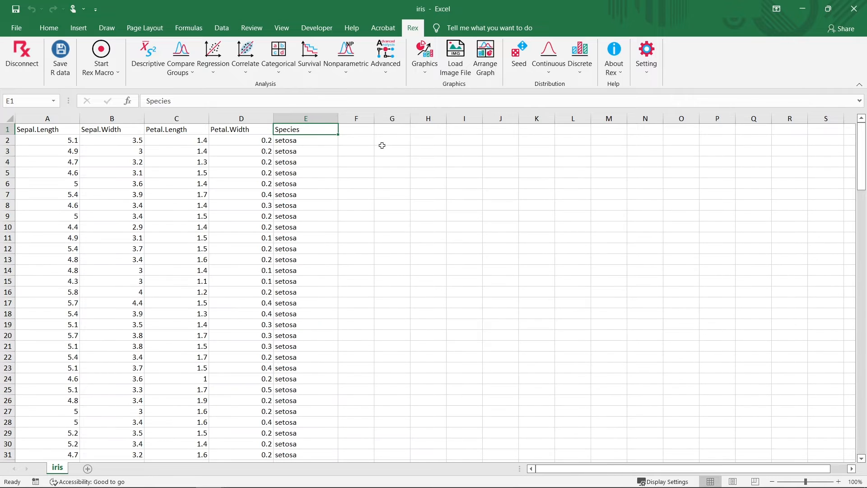
Create a box plot of Sepal.Length with the default settings, and close the plot window
left_click(425, 58)
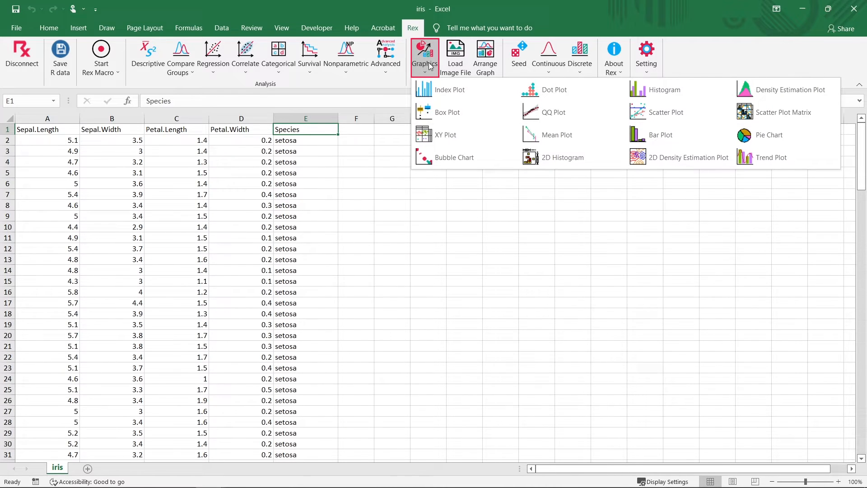
left_click(445, 105)
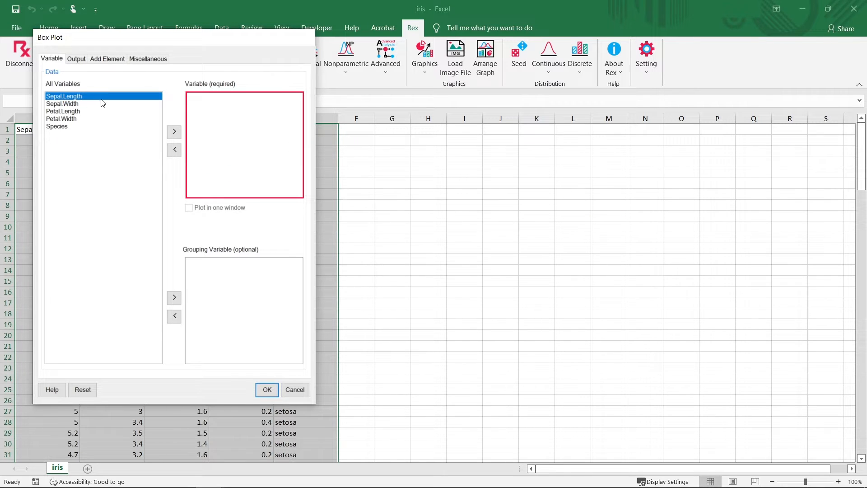
left_click(173, 132)
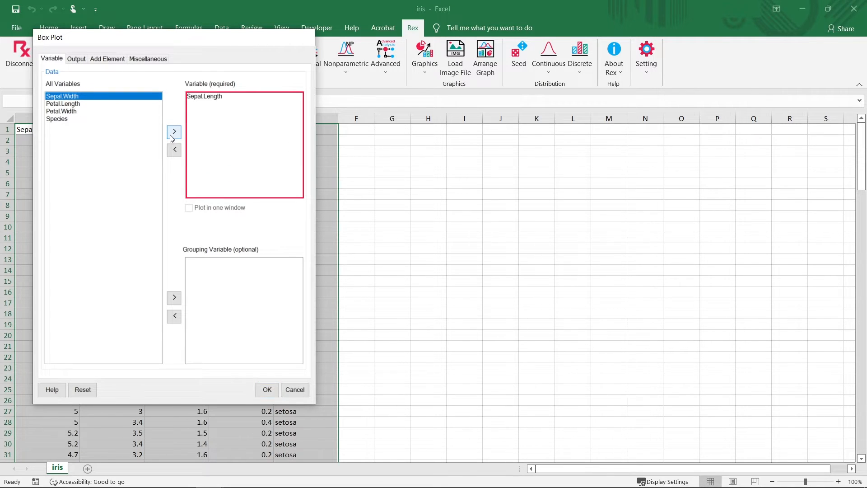
left_click(267, 390)
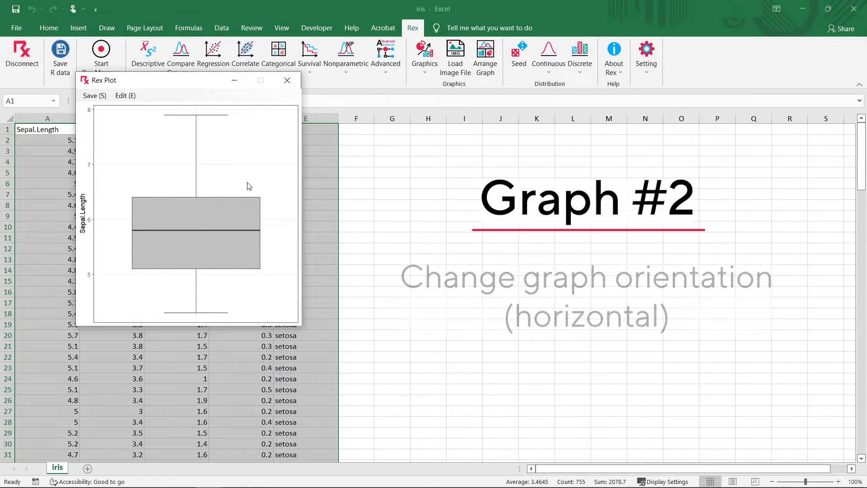
left_click(295, 84)
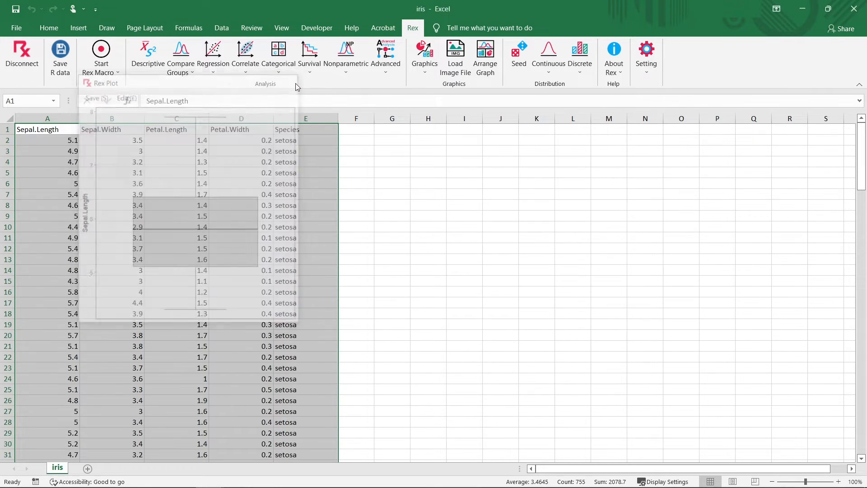
Create the Sepal.Length box plot again with horizontal orientation, and close the plot window
left_click(425, 67)
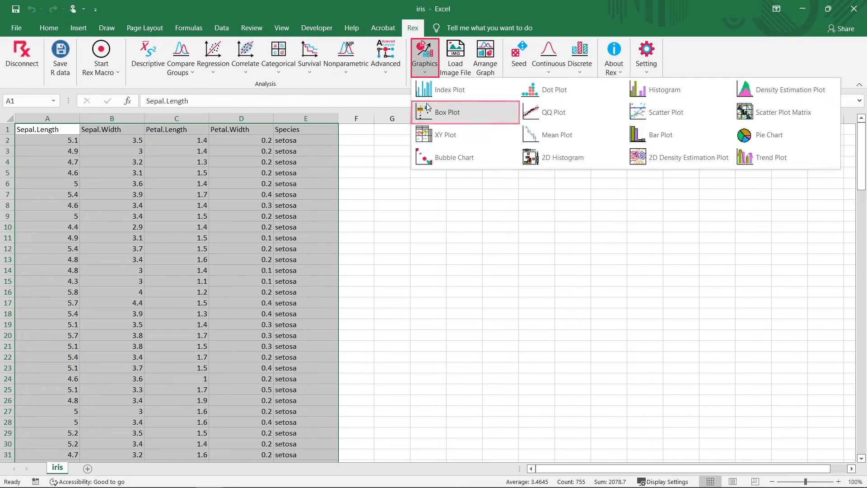
left_click(428, 114)
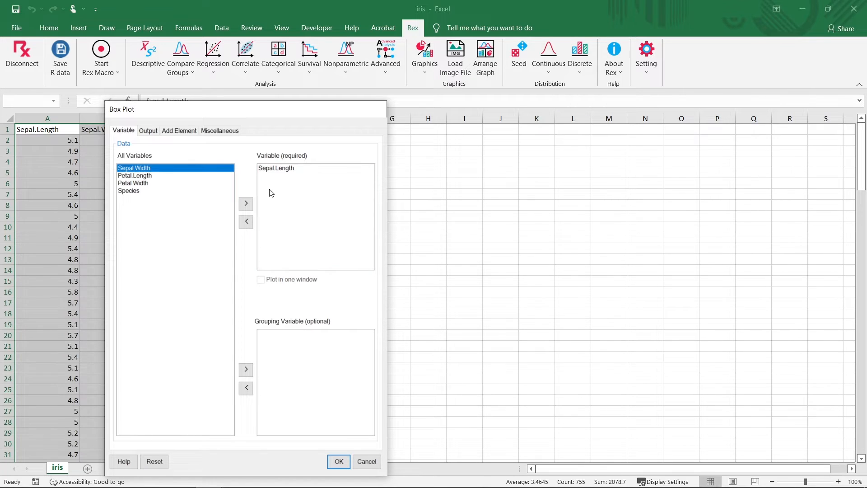
left_click(148, 131)
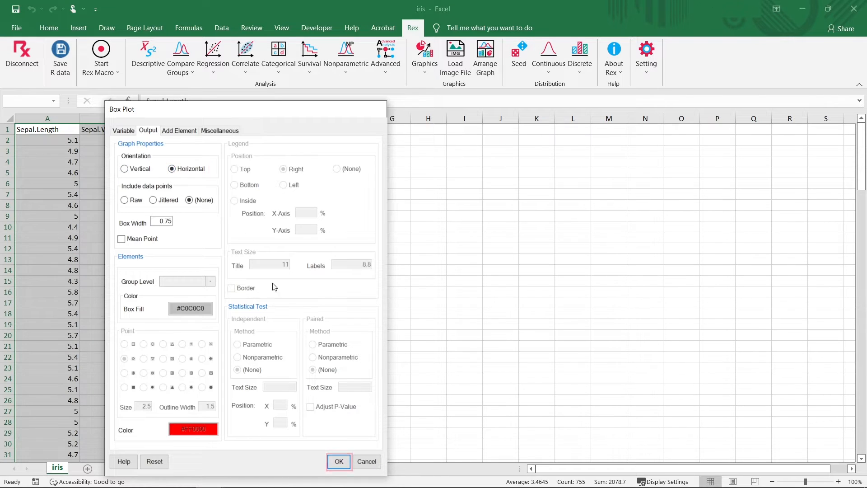
left_click(338, 461)
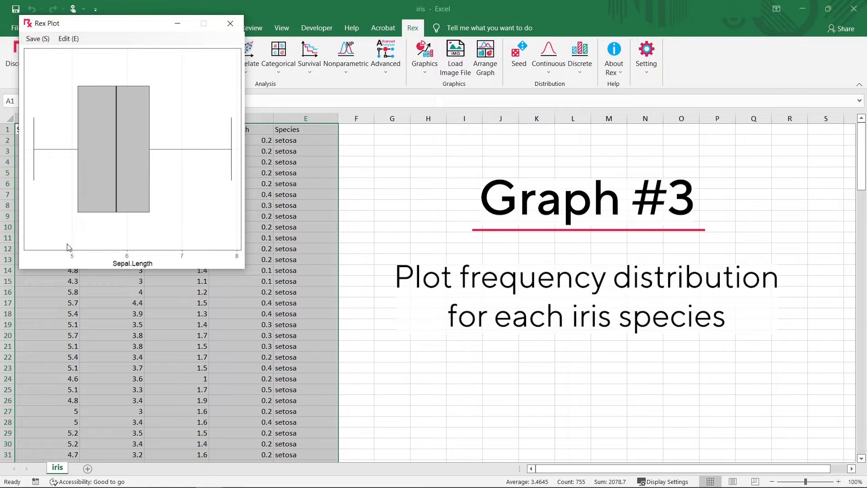
left_click(230, 23)
Reset the box plot settings and plot Sepal.Length with Species as the grouping variable
left_click(425, 68)
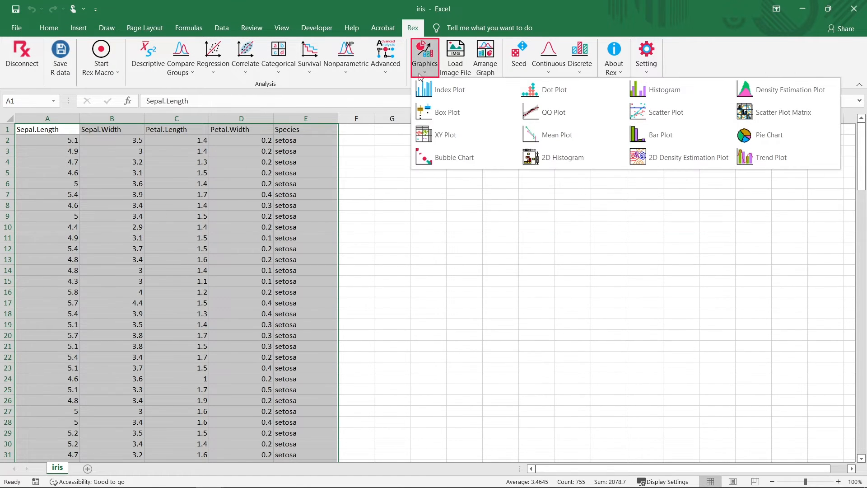
left_click(444, 118)
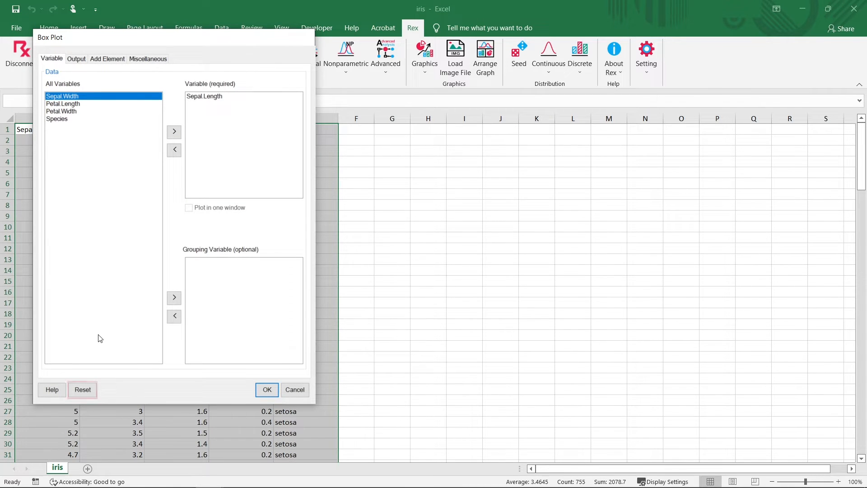
left_click(83, 391)
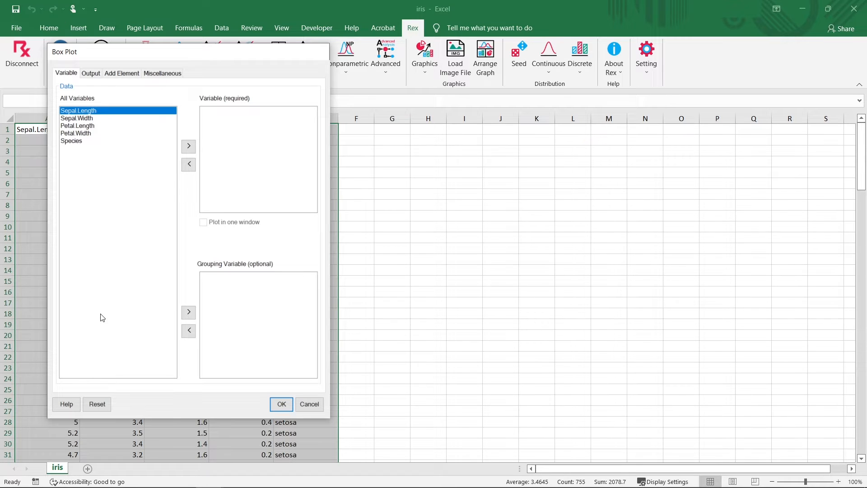
left_click(193, 146)
left_click(99, 134)
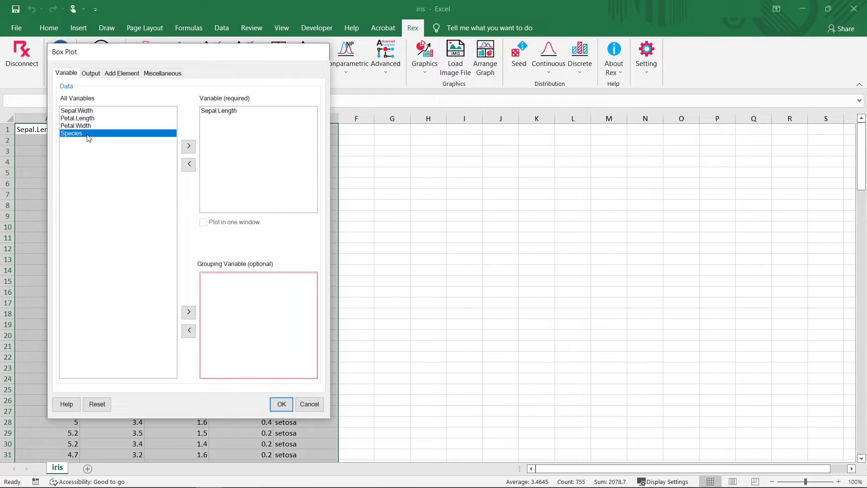
left_click(190, 316)
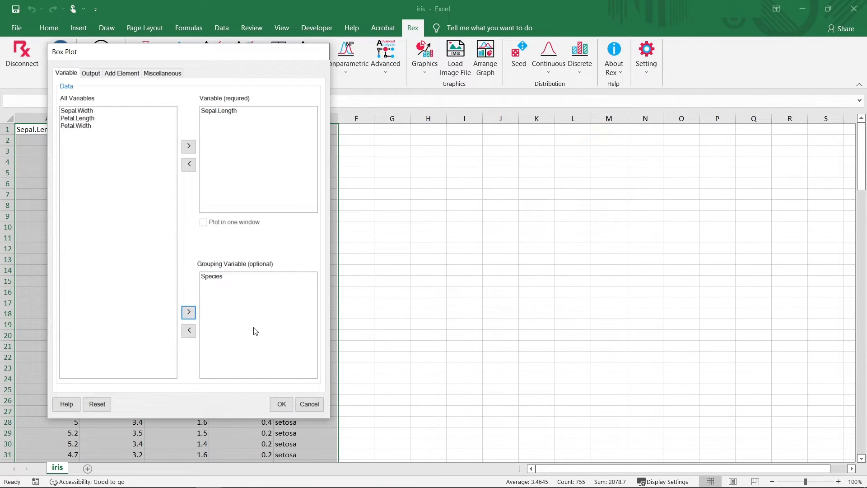
left_click(281, 404)
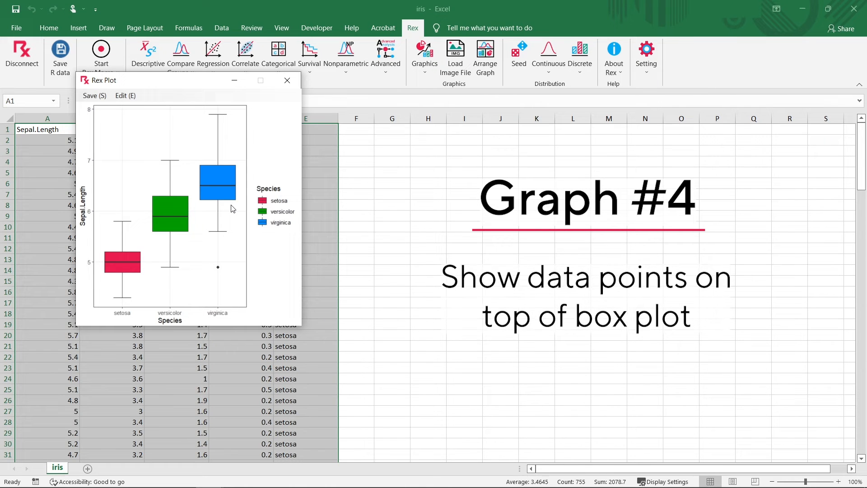
Plot Sepal.Length by Species with jittered data points, the mean point and a box width of .5
left_click(425, 57)
left_click(442, 113)
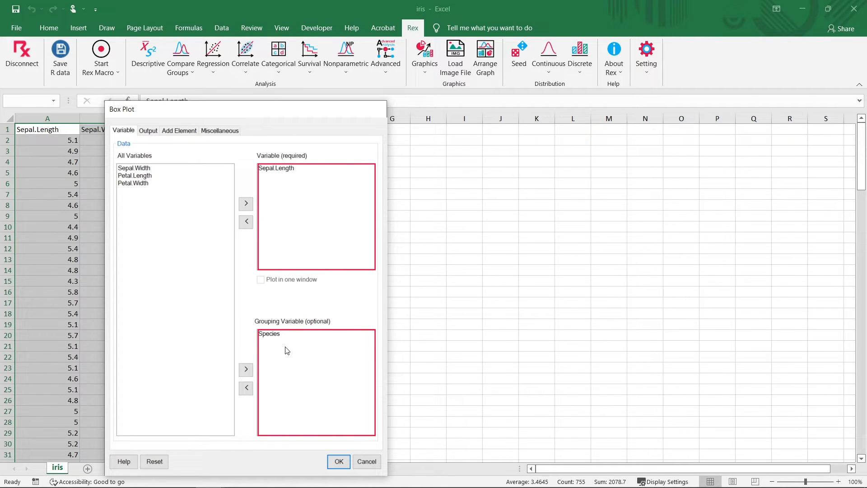
left_click(148, 131)
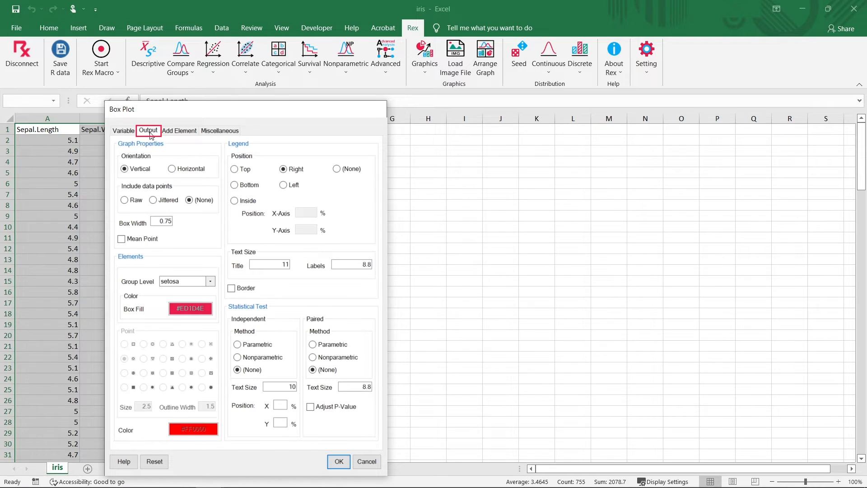
left_click(167, 204)
left_click(125, 242)
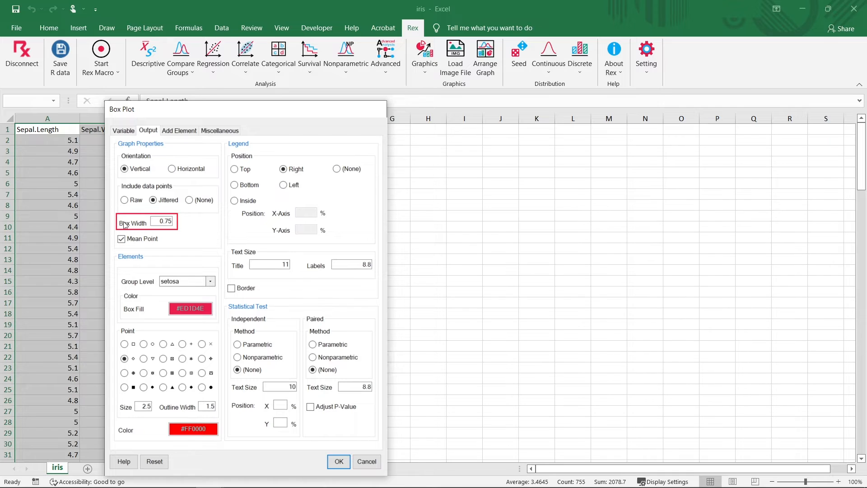
double_click(159, 221)
type(".5")
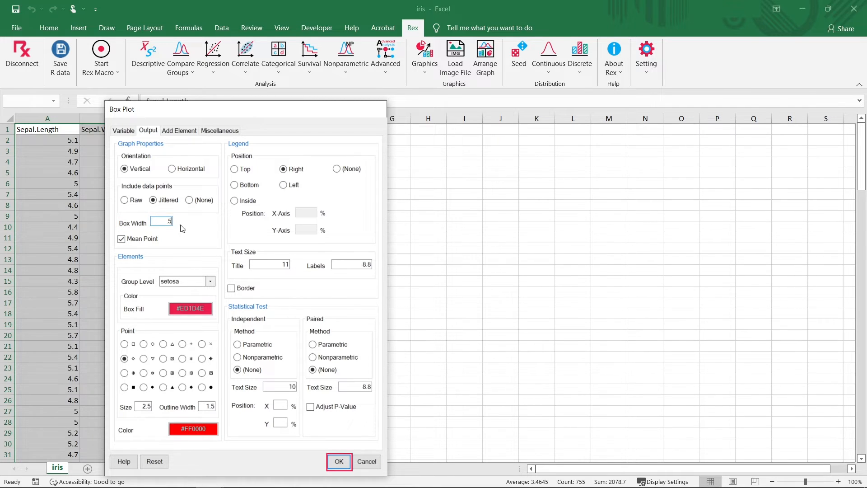
left_click(346, 462)
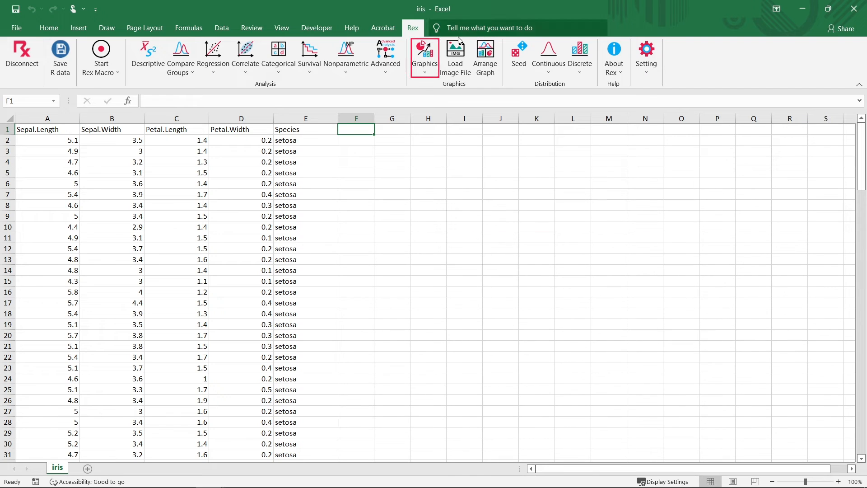
Plot Sepal.Length by Species with a parametric independent statistical test, then close the plot and select cell F1
left_click(424, 56)
left_click(445, 111)
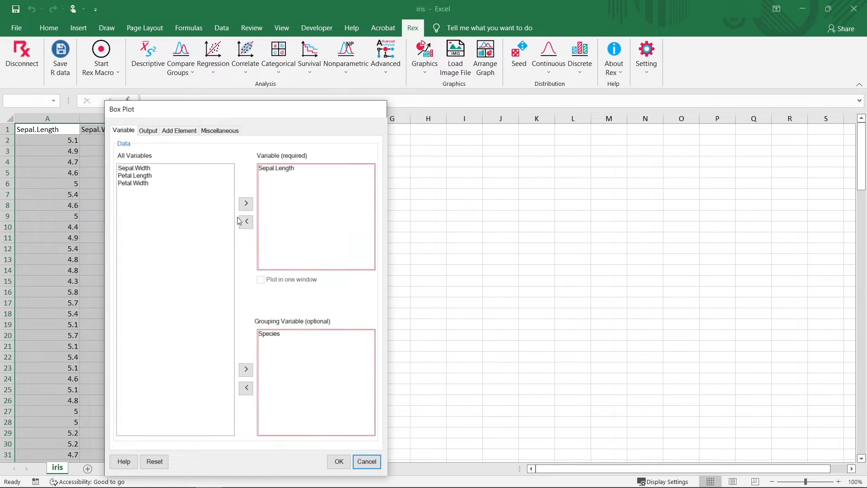
left_click(145, 138)
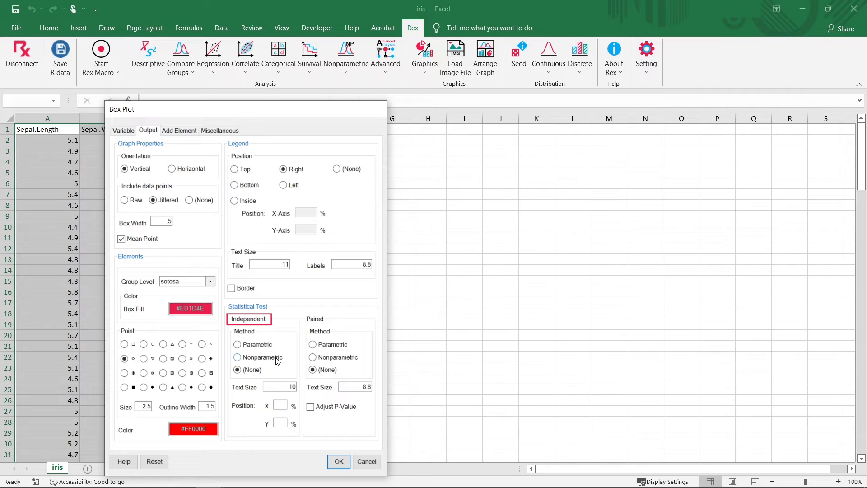
left_click(240, 349)
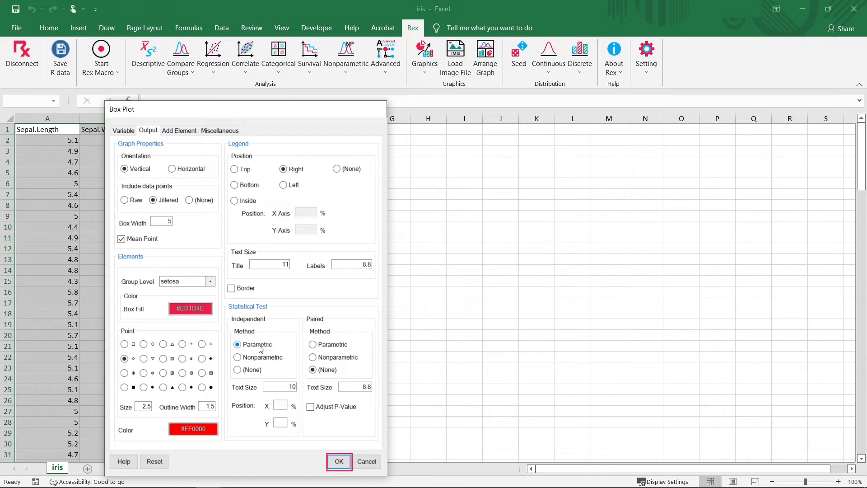
left_click(340, 460)
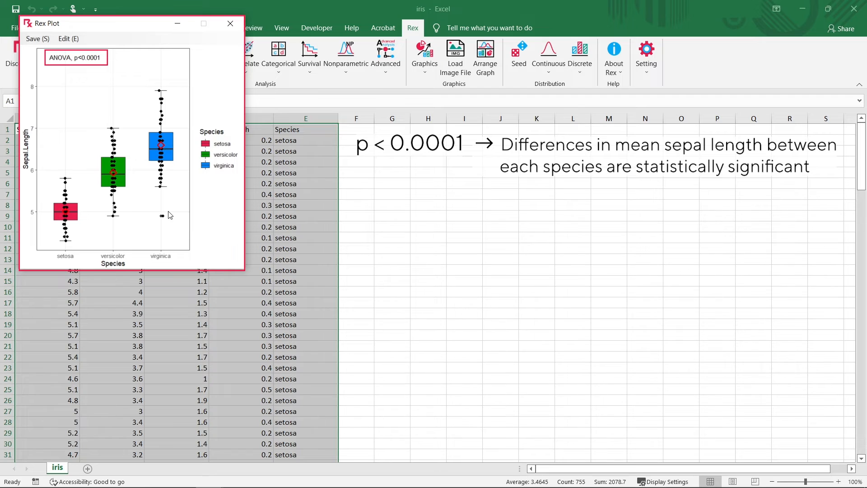
left_click(230, 23)
left_click(355, 130)
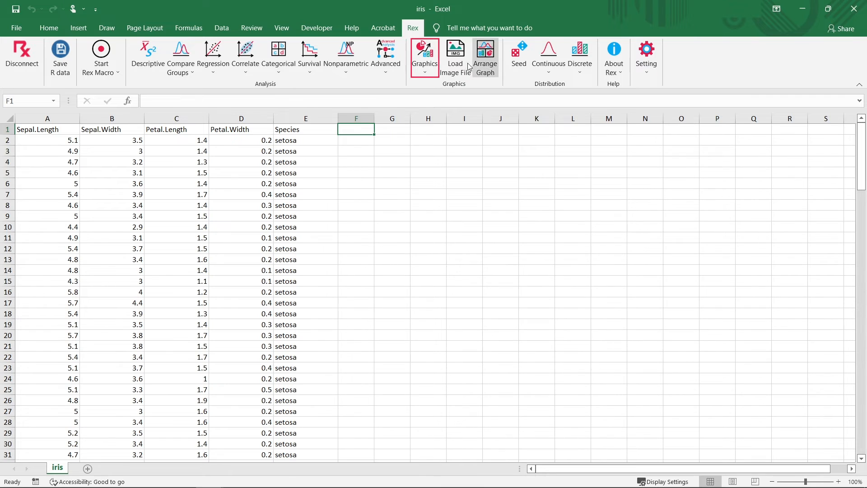
Plot Sepal.Length and Sepal.Width together in one window with Species as the grouping variable, and close the plot
left_click(425, 56)
left_click(426, 116)
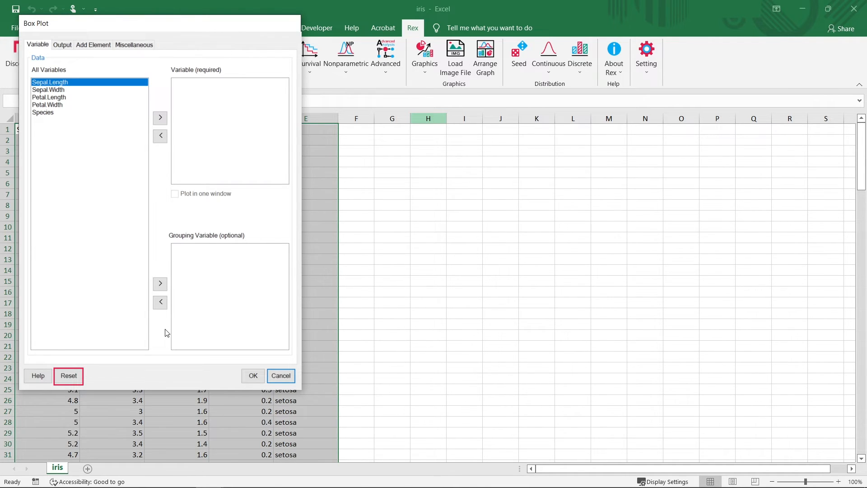
left_click(161, 119)
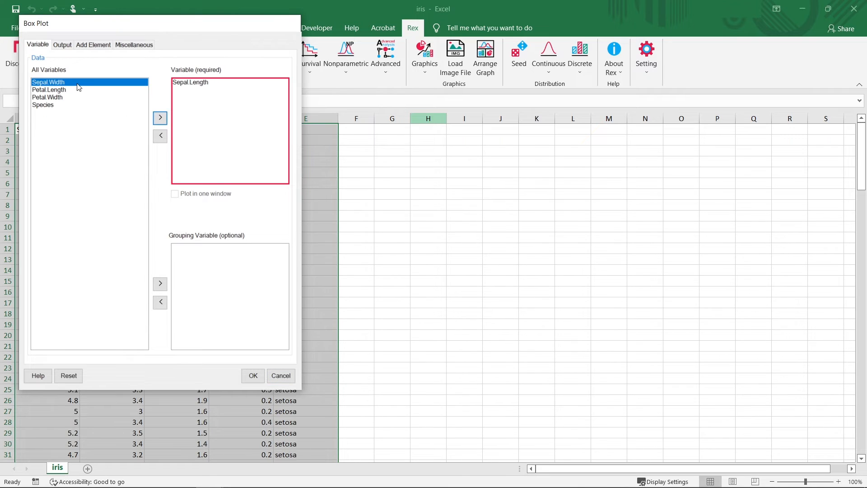
left_click(160, 118)
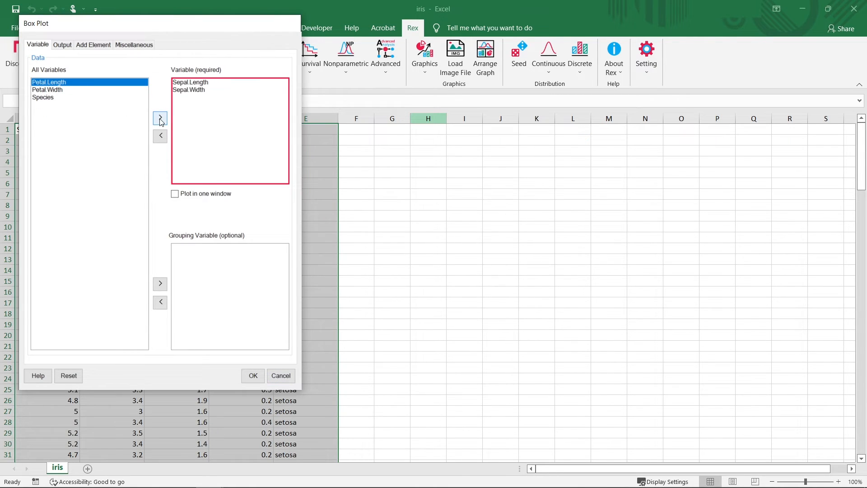
left_click(175, 194)
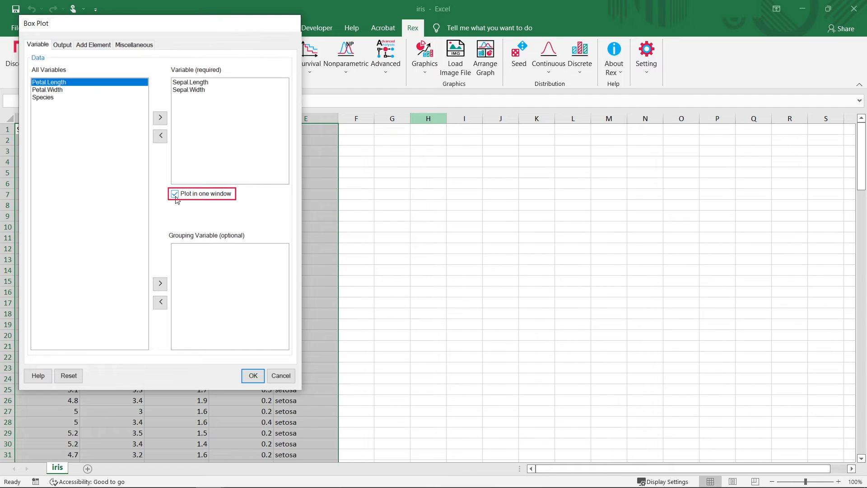
left_click(44, 98)
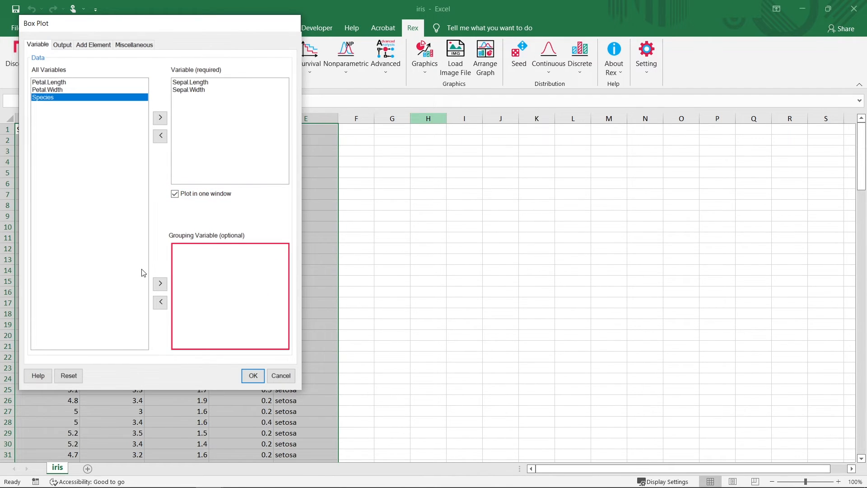
left_click(159, 284)
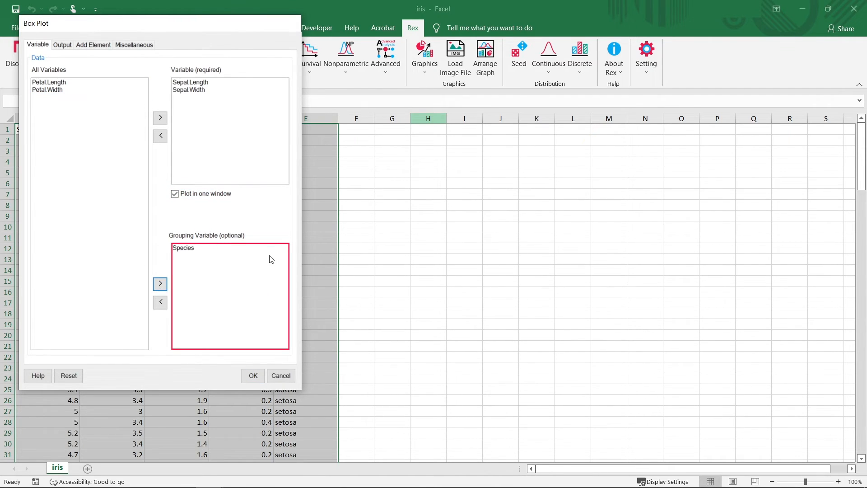
left_click(253, 375)
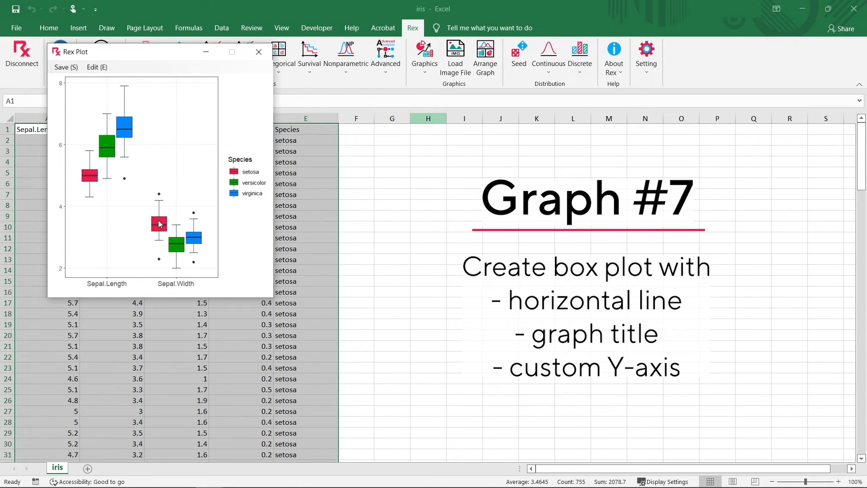
left_click(259, 52)
Reset the box plot settings and assign Sepal.Length as the variable and Species as the grouping variable
left_click(421, 68)
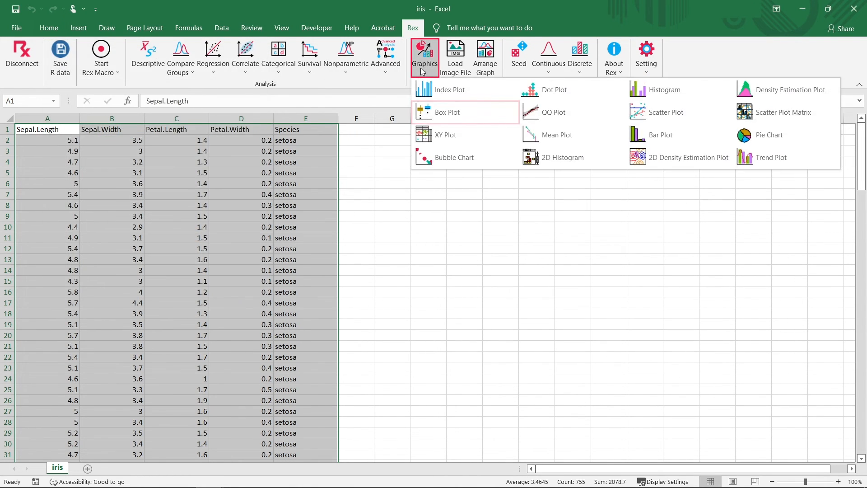
left_click(438, 111)
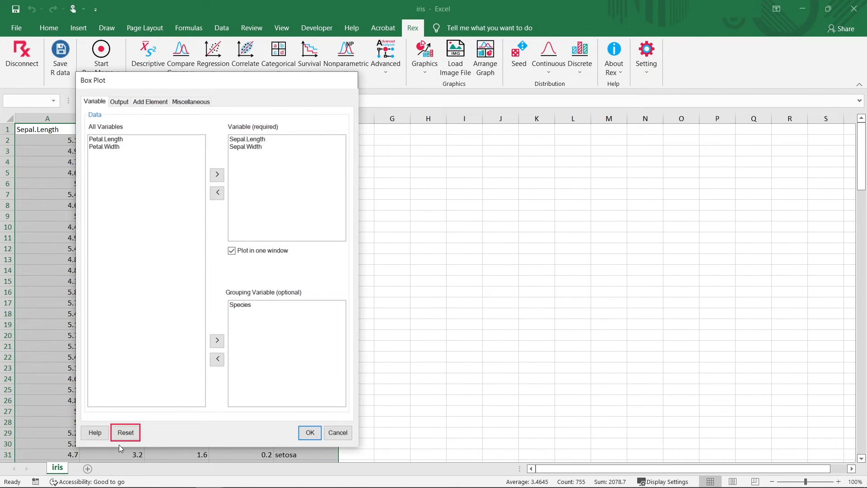
left_click(126, 433)
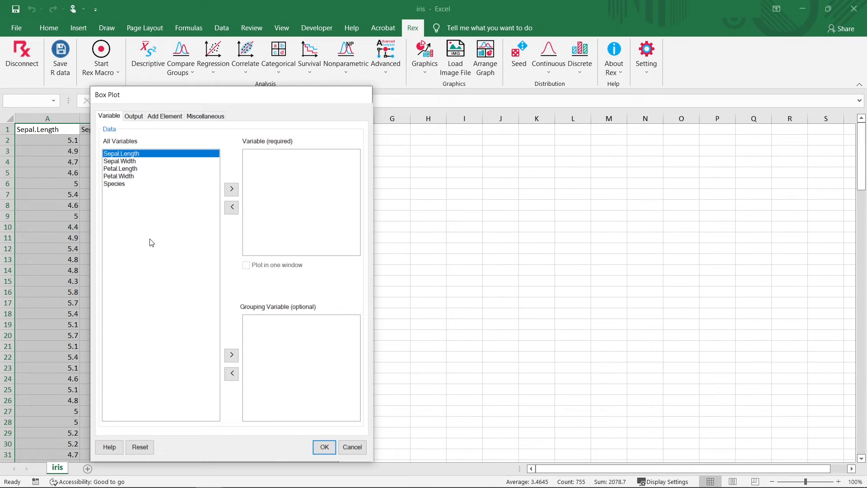
left_click(231, 190)
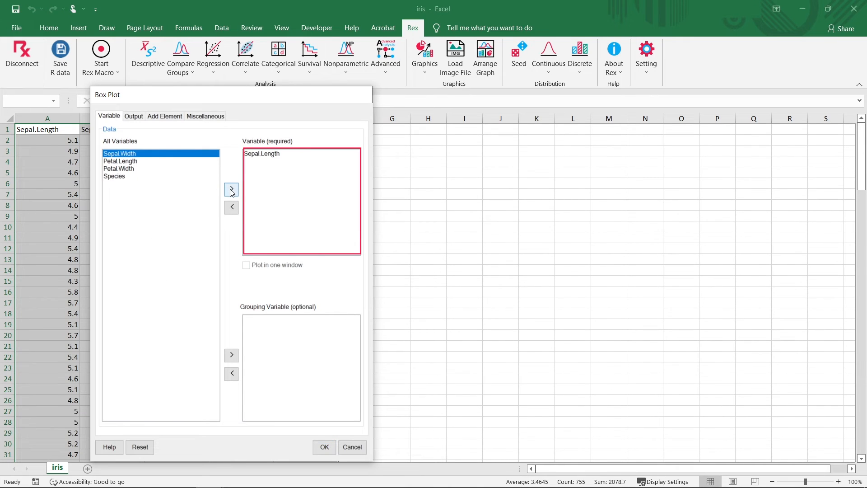
left_click(126, 176)
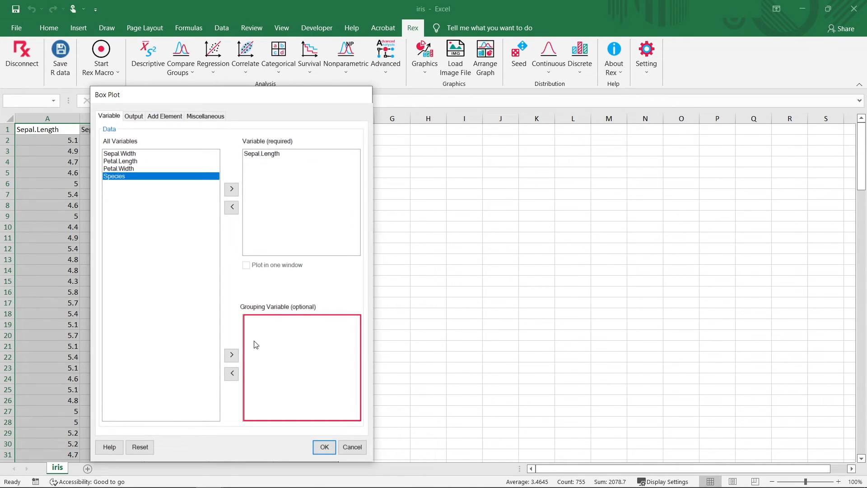
left_click(232, 357)
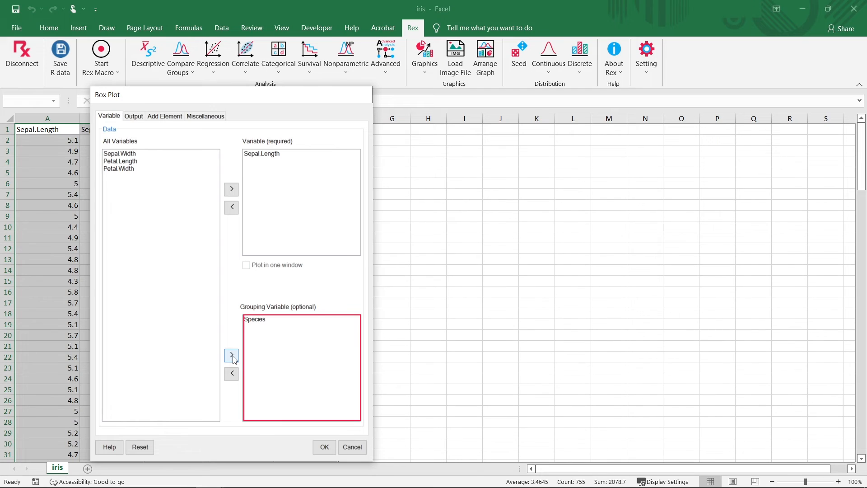
Add a dotted horizontal line to the box plot at Y-intercept 6.2 with width 1 and color #FF00FF
left_click(159, 117)
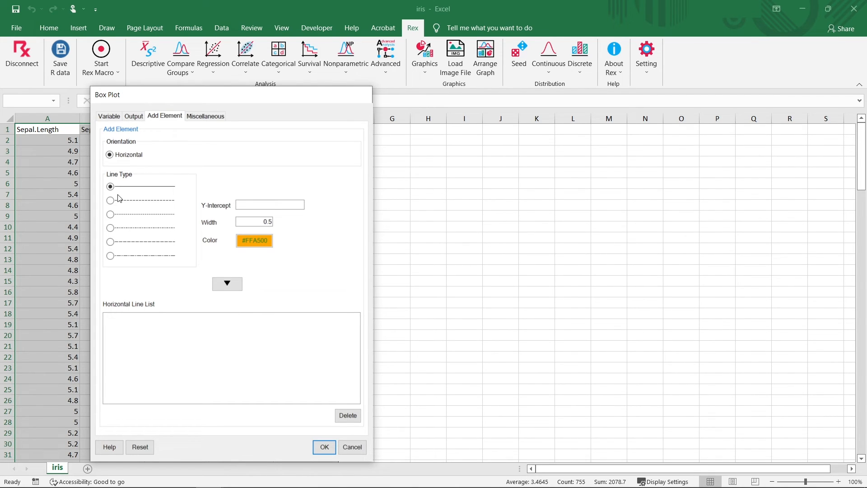
left_click(113, 155)
left_click(261, 206)
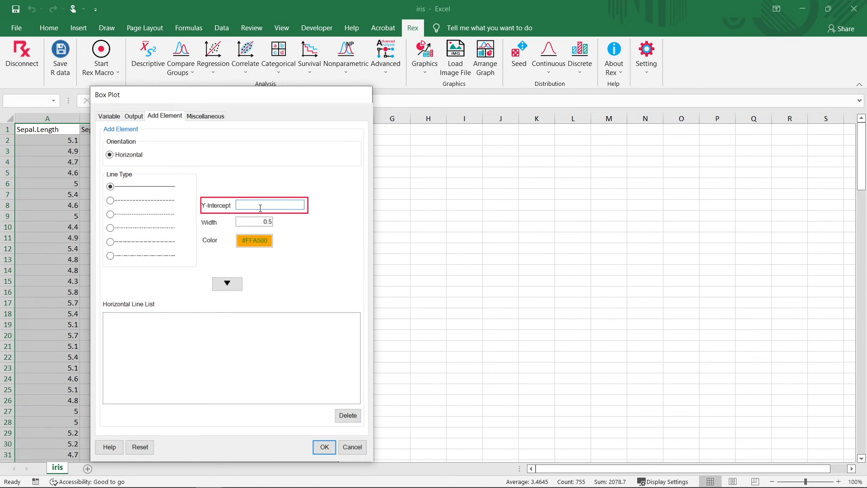
type("6.2")
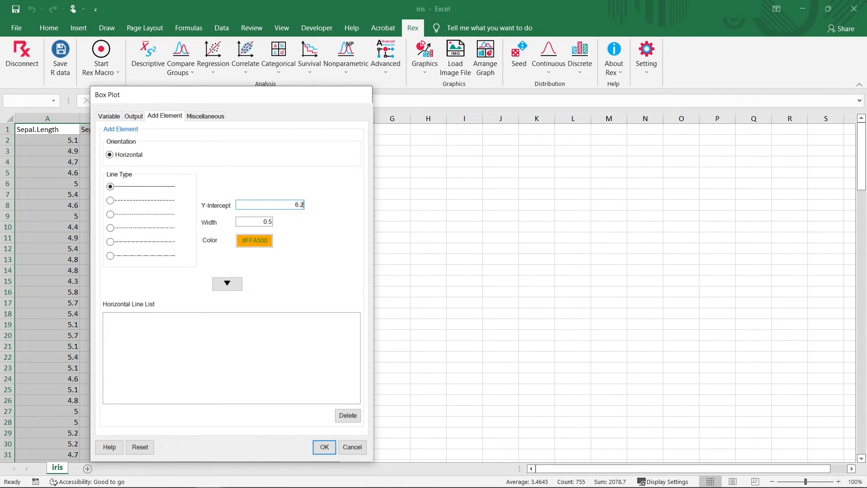
left_click(255, 220)
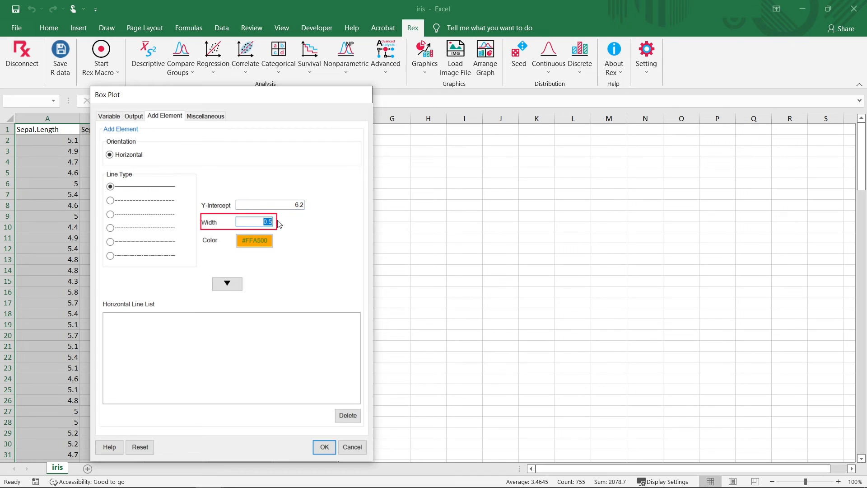
type("1")
left_click(117, 215)
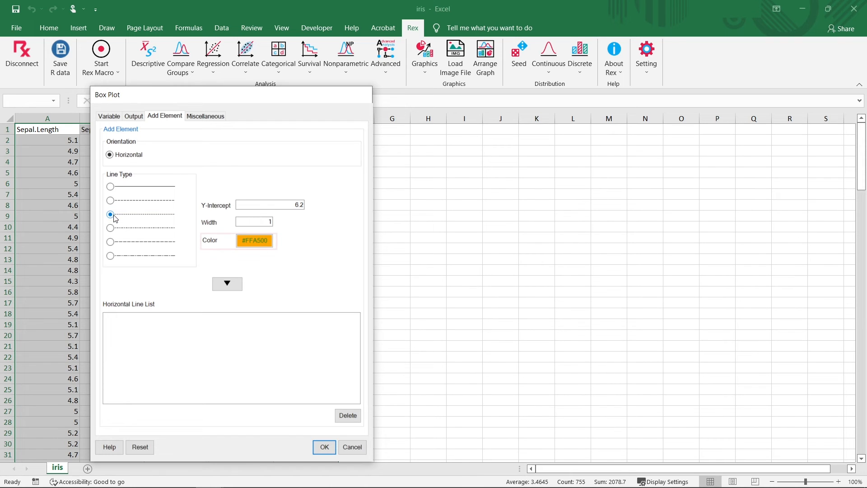
left_click(260, 244)
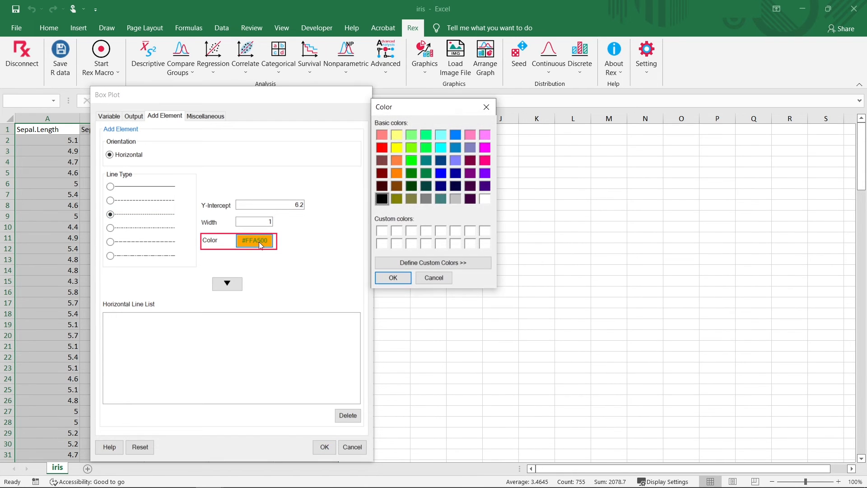
left_click(485, 148)
left_click(393, 277)
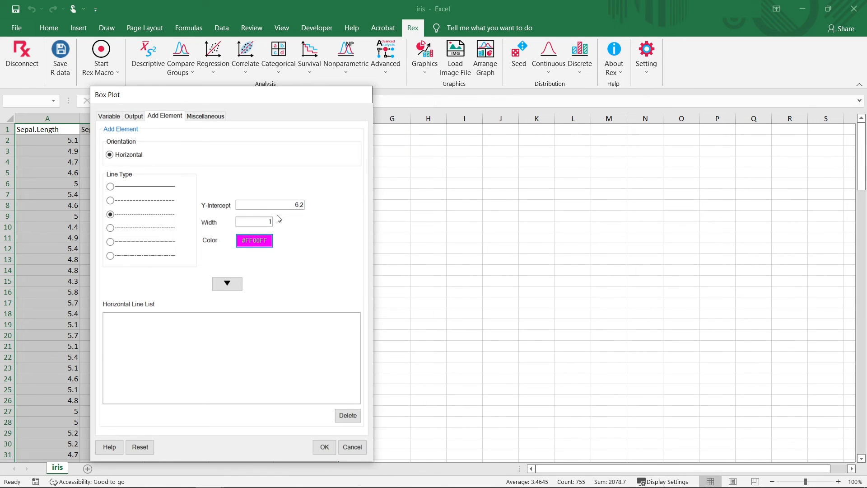
left_click(234, 285)
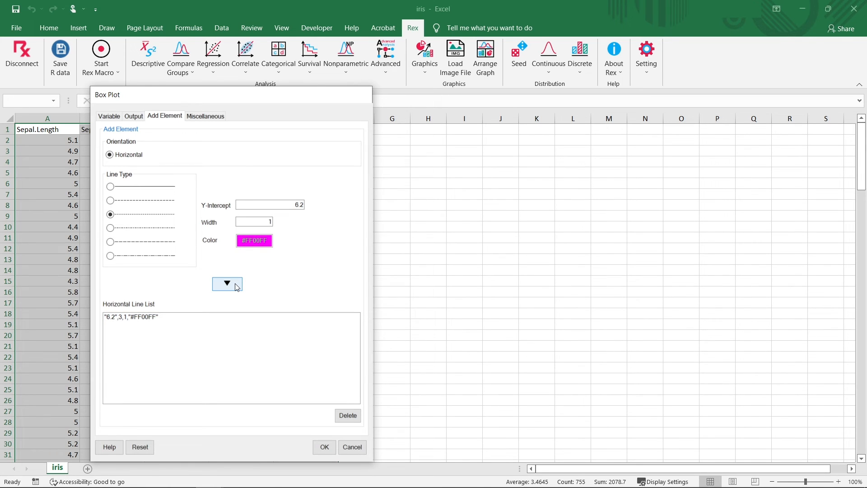
Set the graph title of the box plot to TEST
left_click(199, 117)
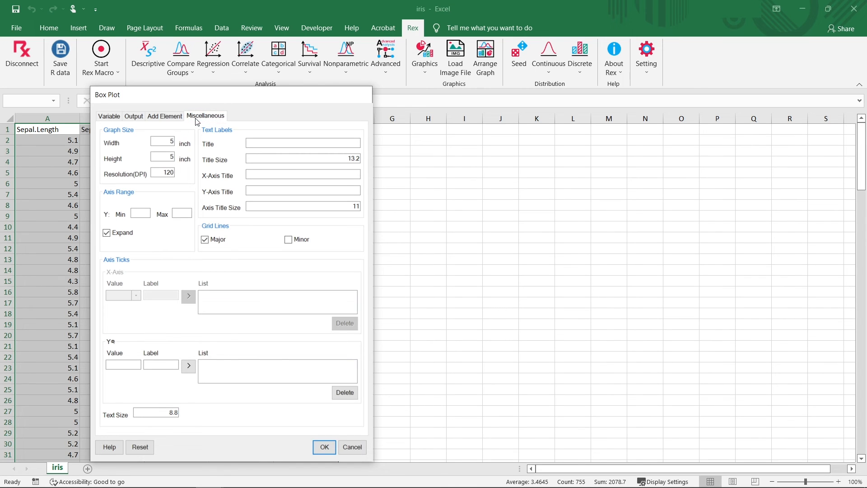
left_click(275, 144)
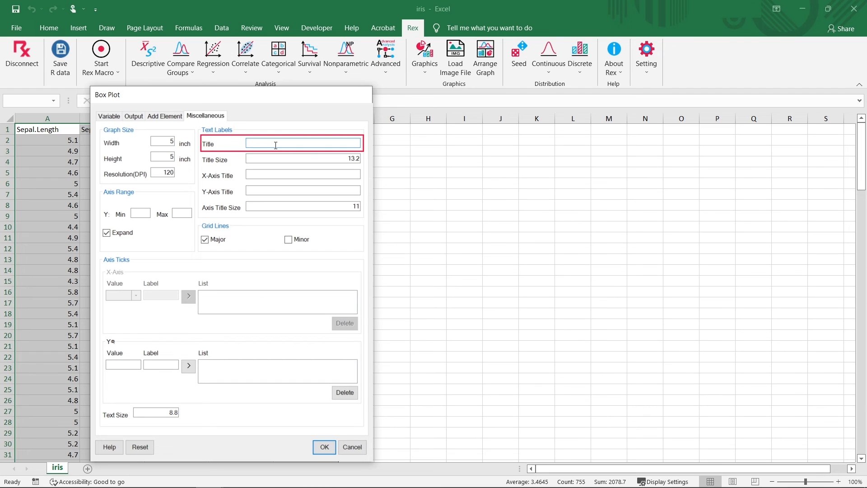
type("TEST")
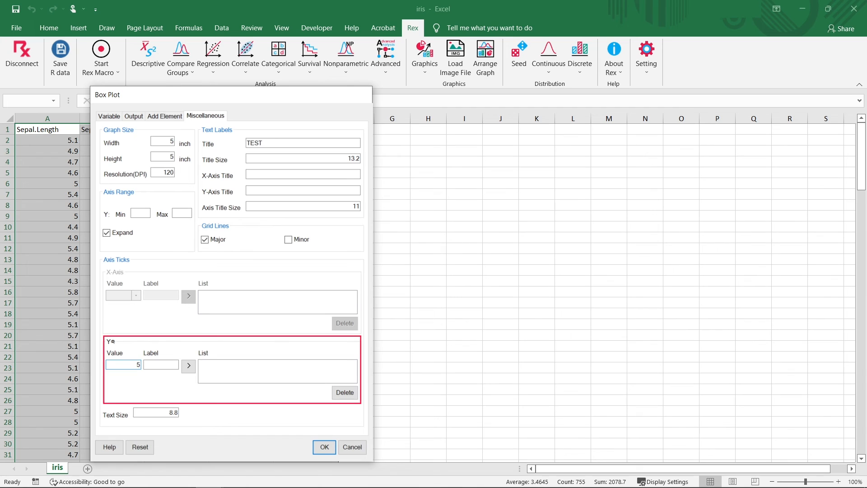
Label the Y-axis ticks 5, 6, 7 and 8 as 5cm, 6cm, 7cm and 8cm, and generate the box plot before closing its window
left_click(162, 365)
type("5cm")
left_click(188, 366)
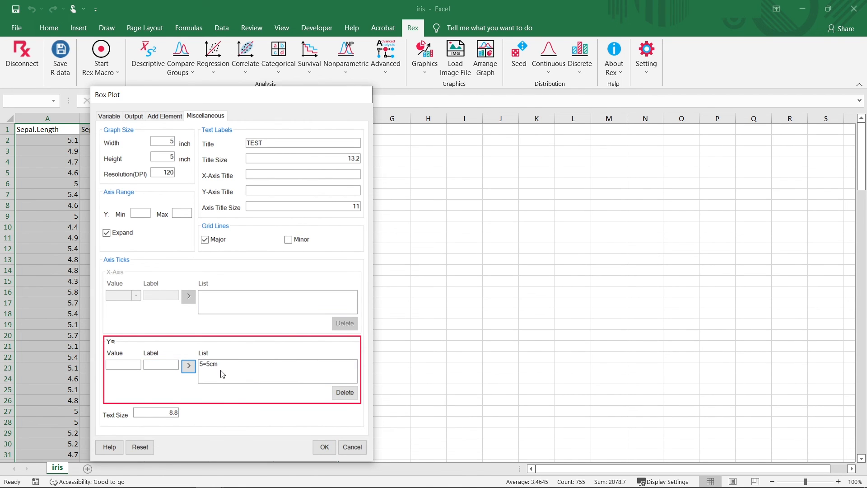
left_click(135, 364)
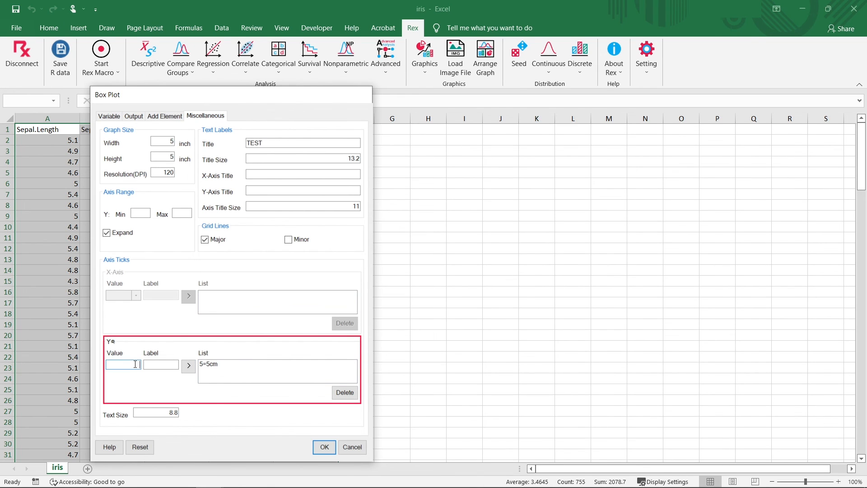
type("6")
left_click(147, 364)
type("6cm")
left_click(189, 366)
left_click(135, 365)
type("7")
left_click(156, 367)
left_click(189, 366)
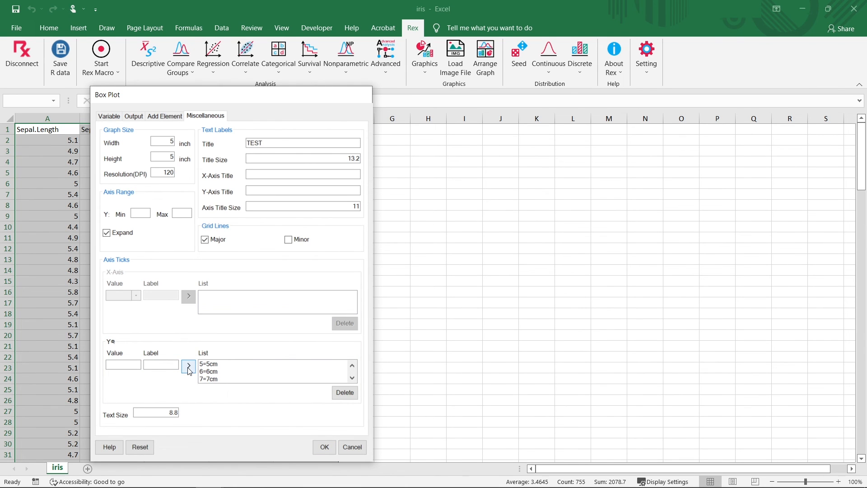
left_click(323, 450)
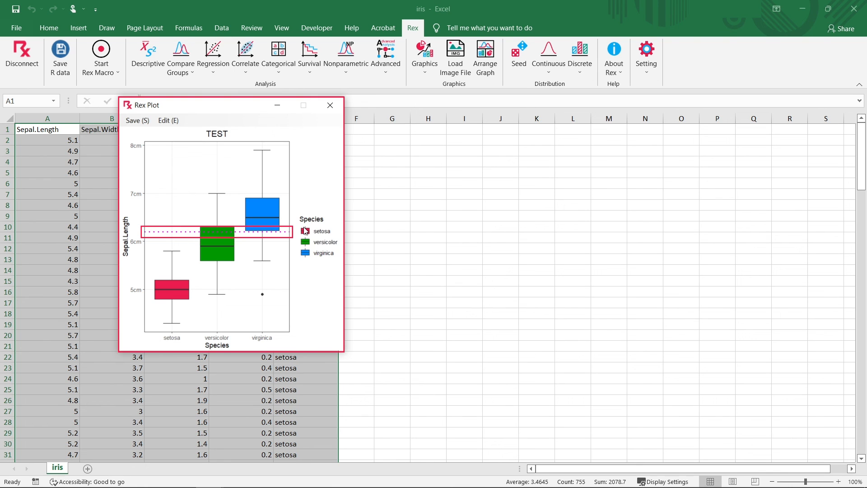
left_click(330, 104)
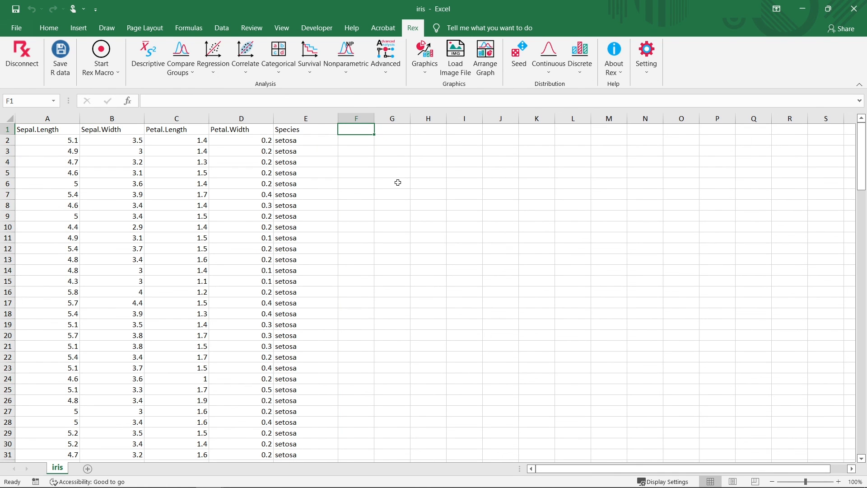